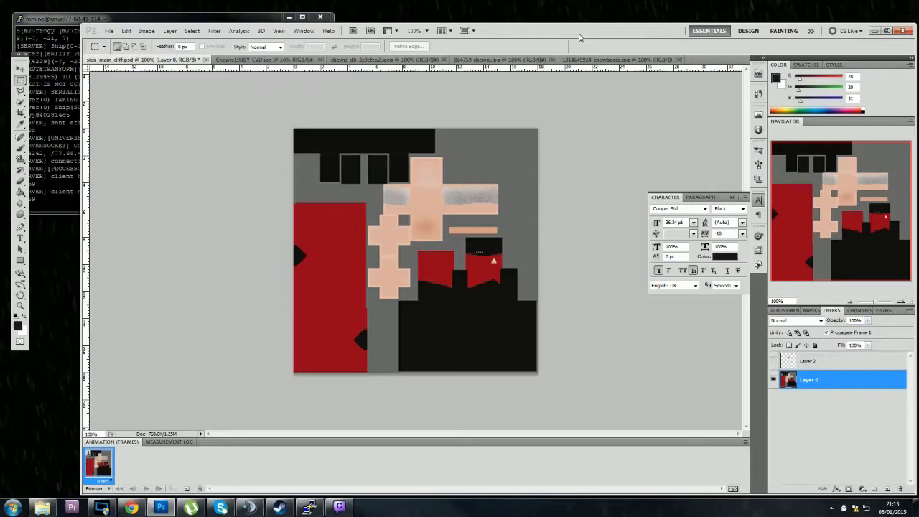
- Check the server log, then show and hide the Layer 2 face image on the skin document
click(63, 24)
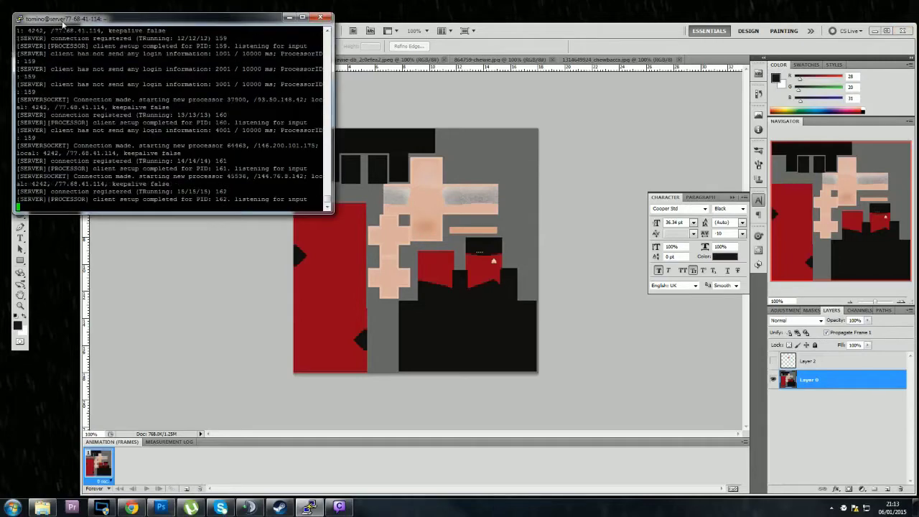
click(574, 41)
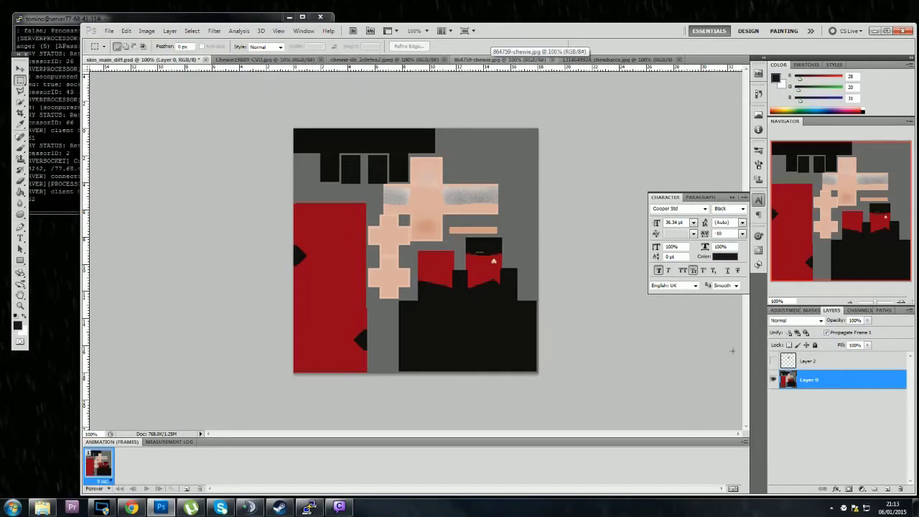
click(773, 361)
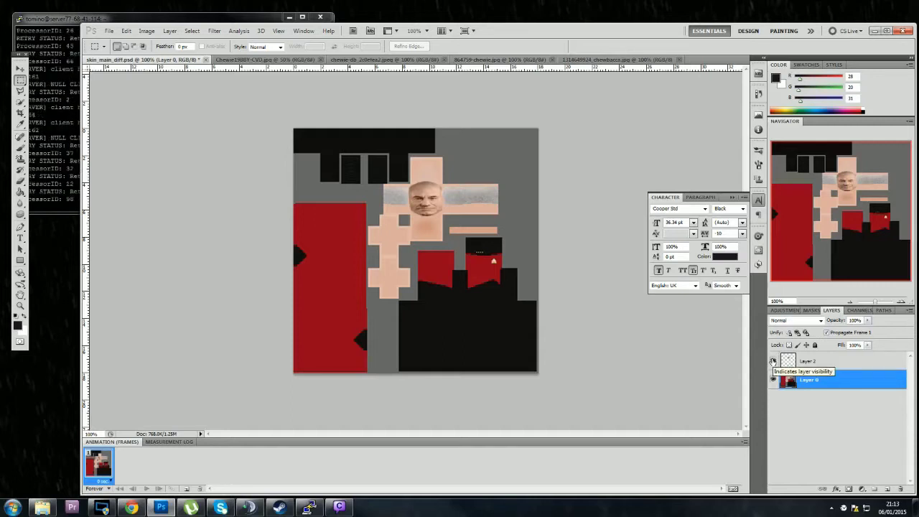
click(773, 361)
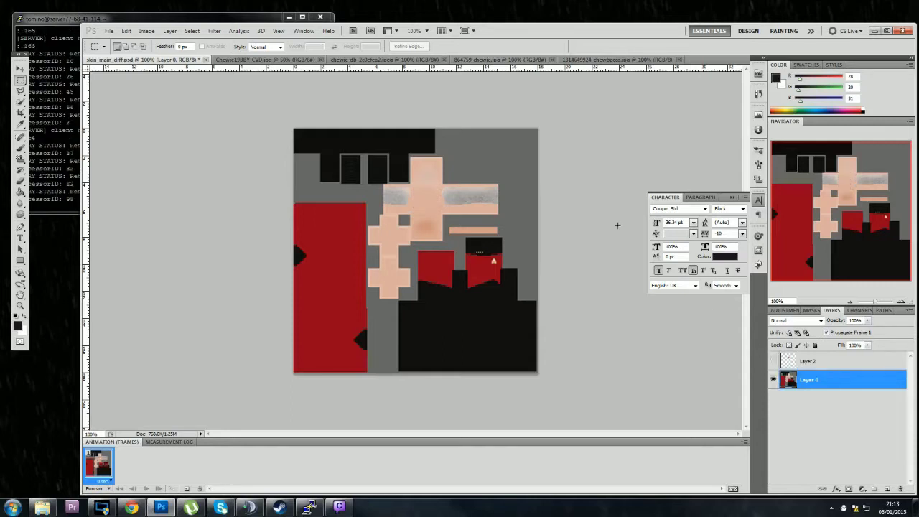
- View the Chewie1988Y-CVD.jpg and chewie-db_2c0efea2.jpeg photos, and clear the face selection
click(301, 60)
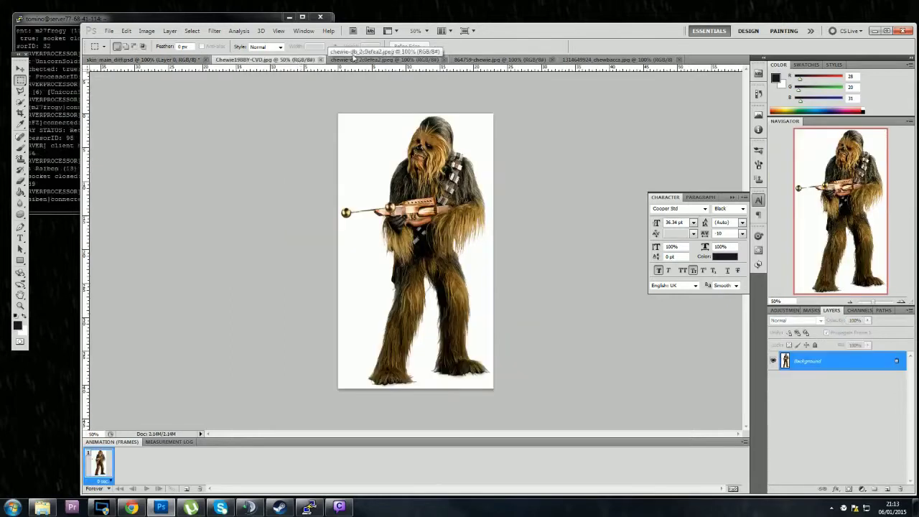
click(353, 59)
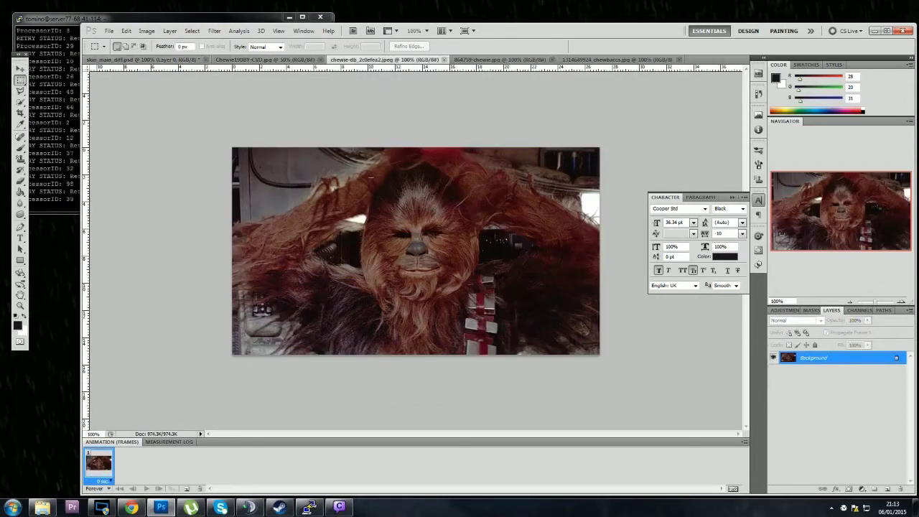
key(ctrl+d)
- Extend the selection, hide Layer 29's red fur patch, and zoom out to see the whole texture
drag(369, 179, 345, 150)
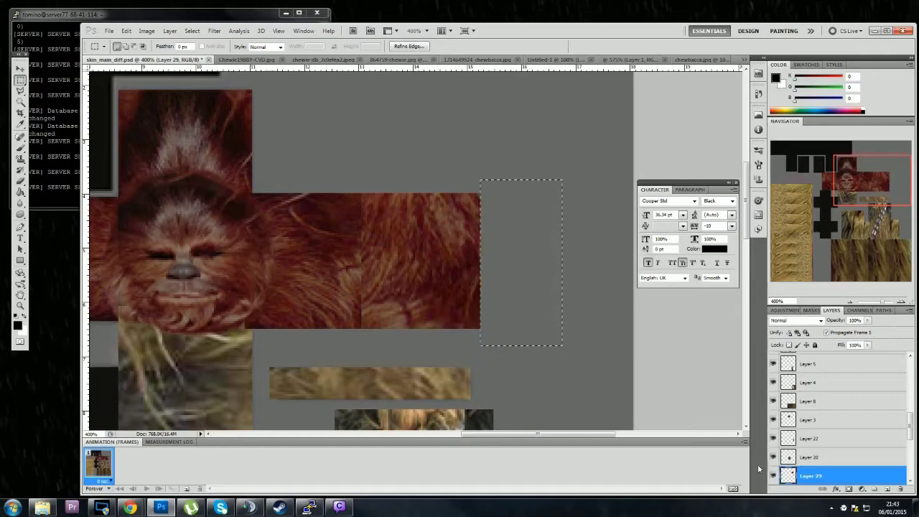
click(773, 475)
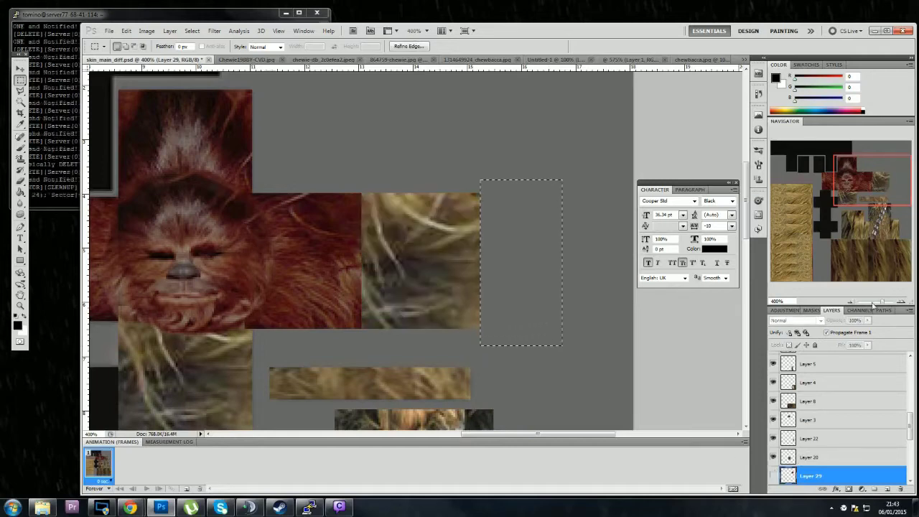
drag(883, 305, 874, 307)
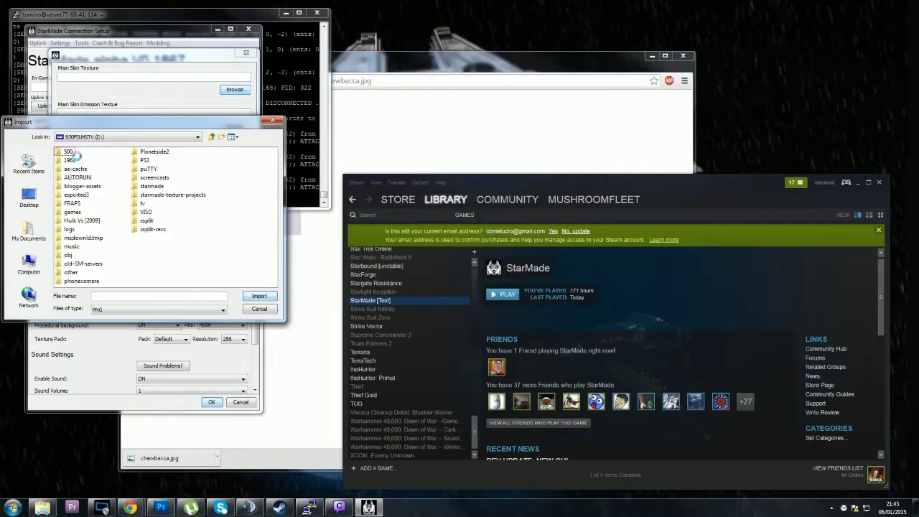
- Import skin_main_diff.png from D:\starmade-texture-projects\starwars\Chewbacca1 as the main skin texture
double_click(84, 191)
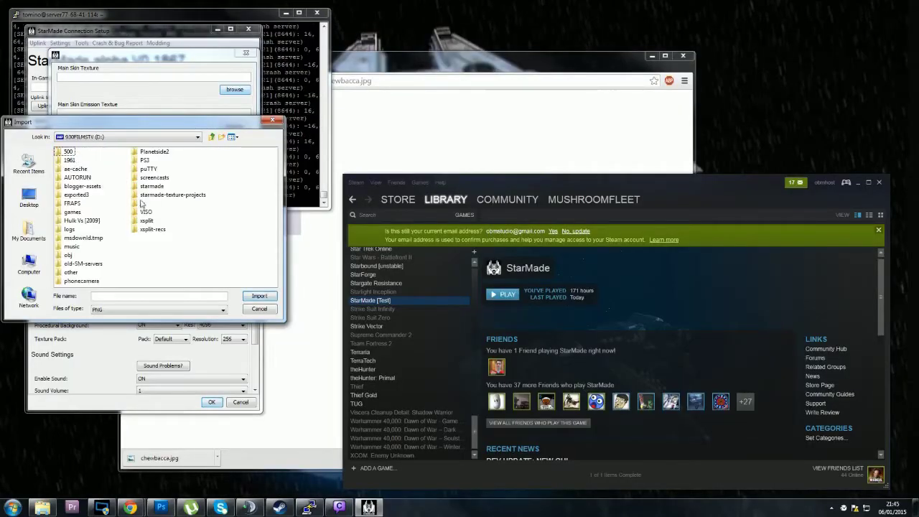
double_click(167, 195)
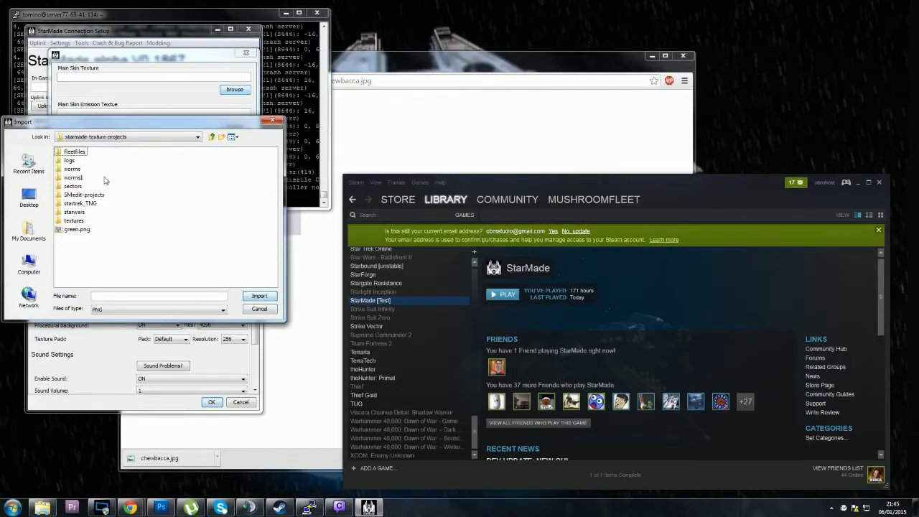
double_click(74, 212)
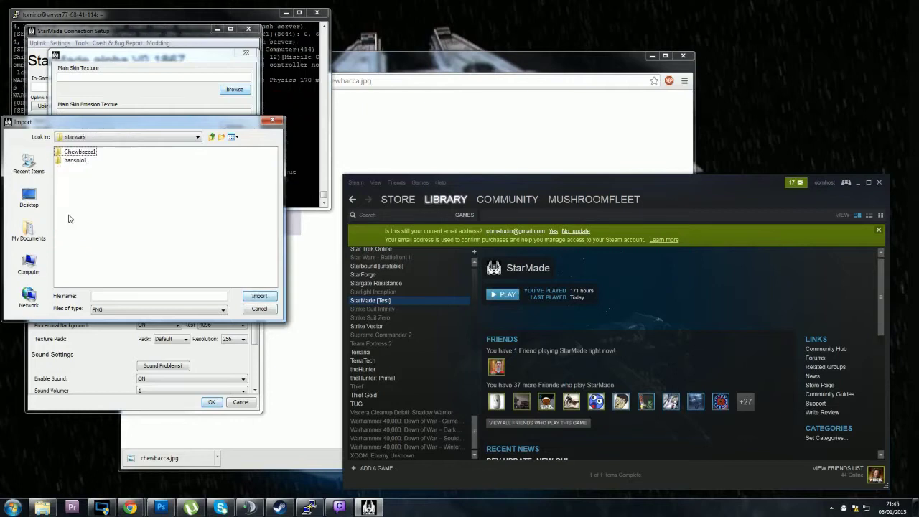
click(66, 160)
double_click(78, 151)
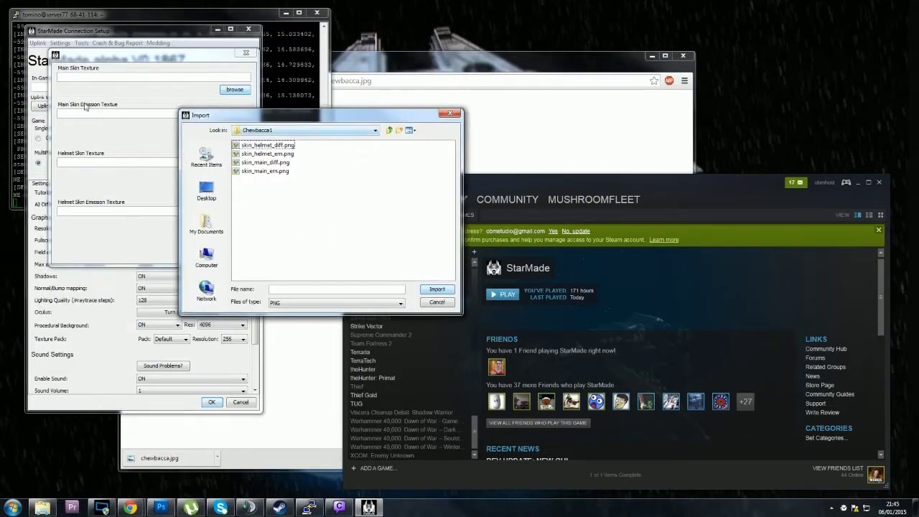
click(244, 147)
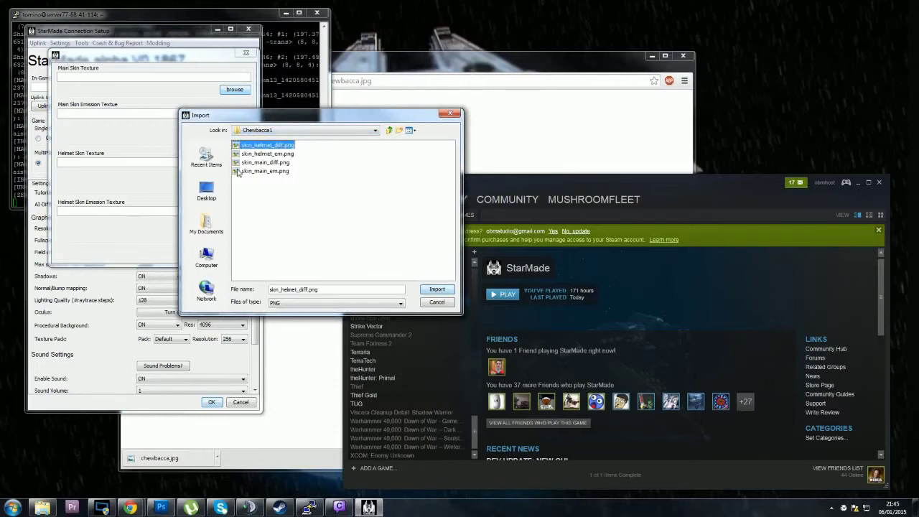
click(238, 163)
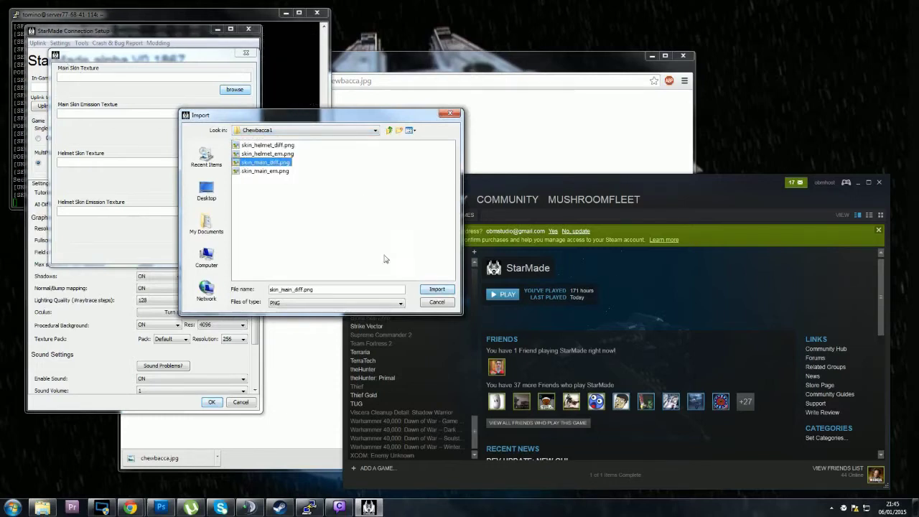
click(436, 289)
- Import skin_main_em.png as the emission texture and skin_helmet_diff.png as the helmet, then launch
click(235, 125)
click(85, 177)
click(259, 296)
click(233, 175)
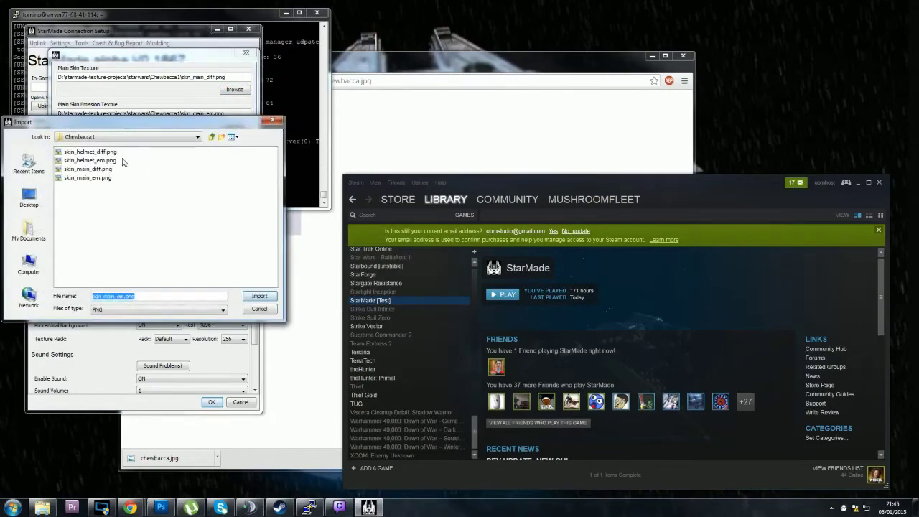
click(90, 152)
click(259, 296)
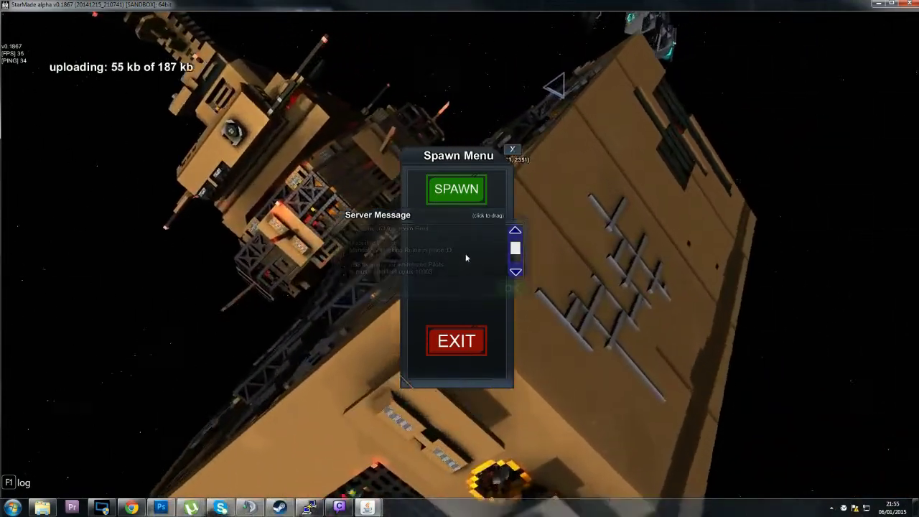
- Dismiss the server welcome message and spawn in wearing the Chewbacca face and bandolier skin
click(457, 189)
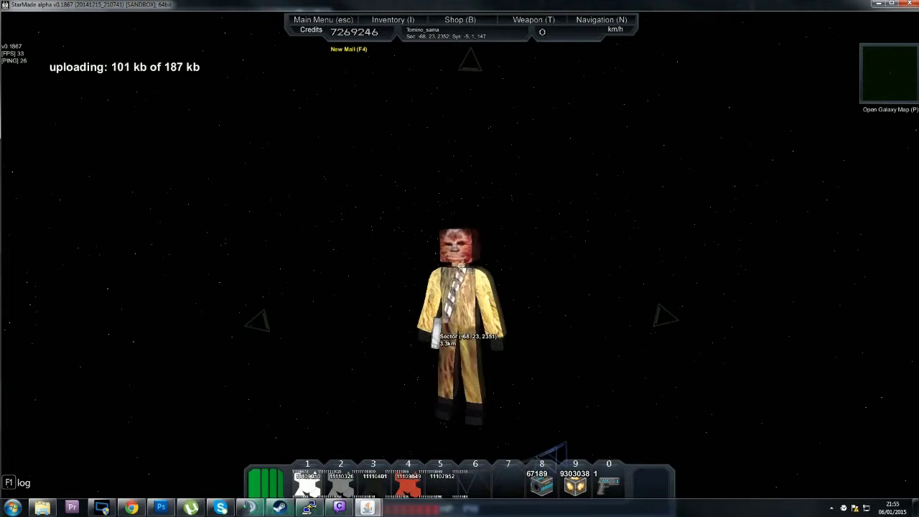
- Hide the HUD with Tab, toggle the Steam overlay, then bring up the game menu with Escape
key(Tab)
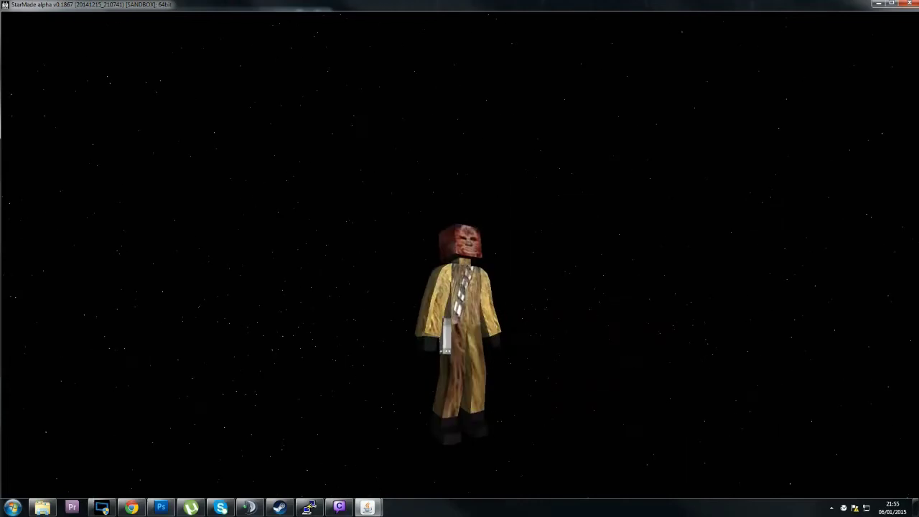
key(shift+Tab)
key(shift+Tab)
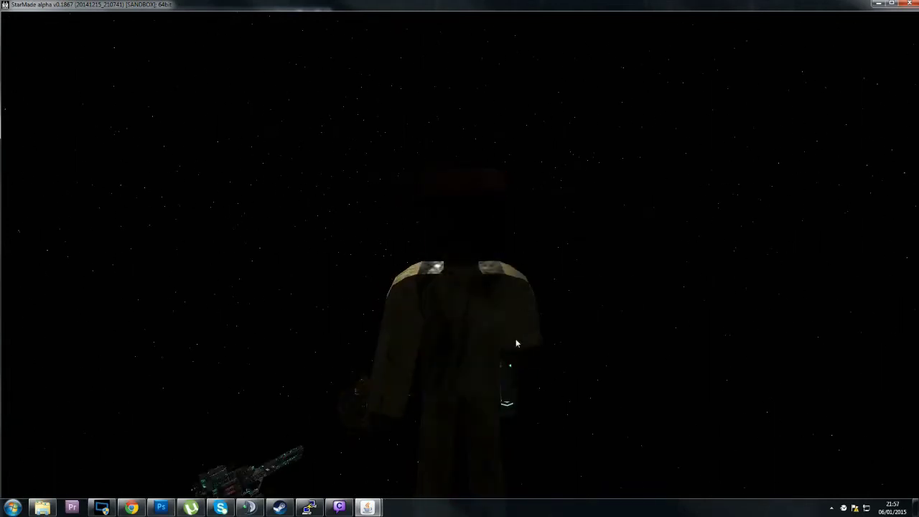
key(Escape)
- Exit StarMade and browse the E:\starmade\018 folder in Explorer
click(454, 339)
click(508, 313)
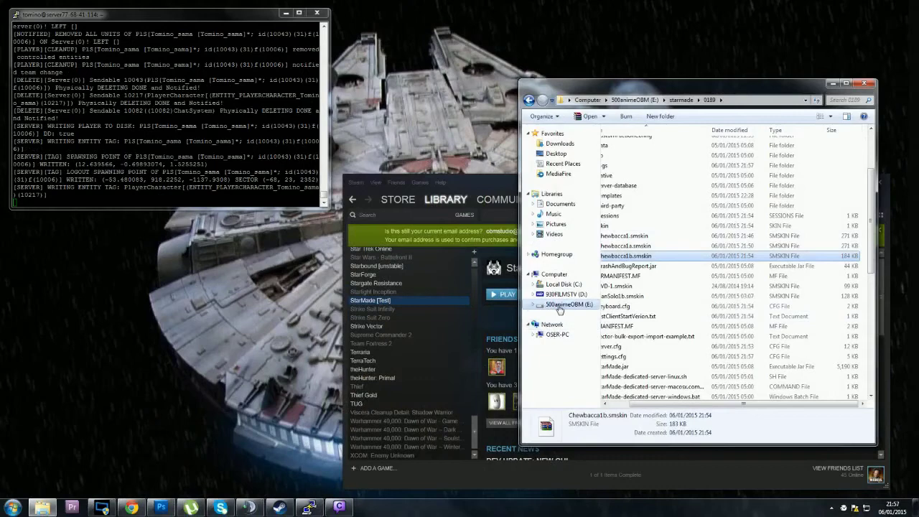
click(549, 304)
click(622, 343)
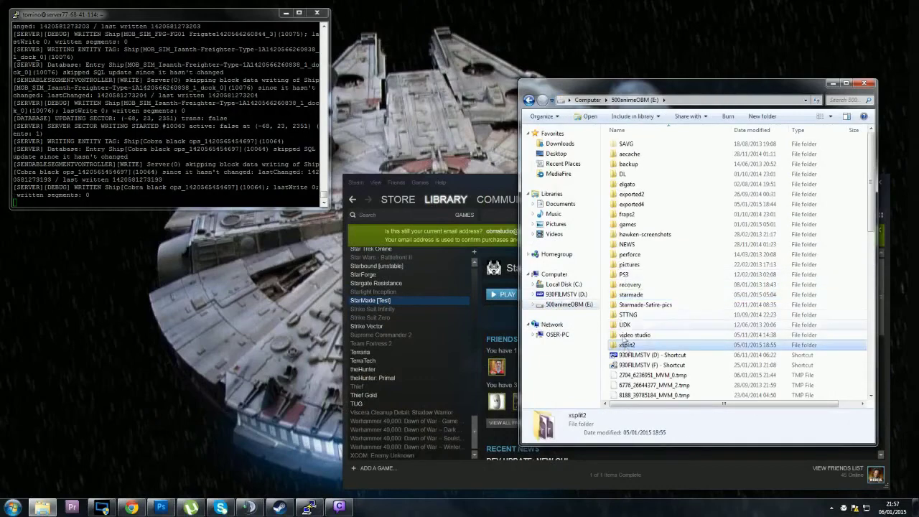
double_click(615, 294)
double_click(632, 283)
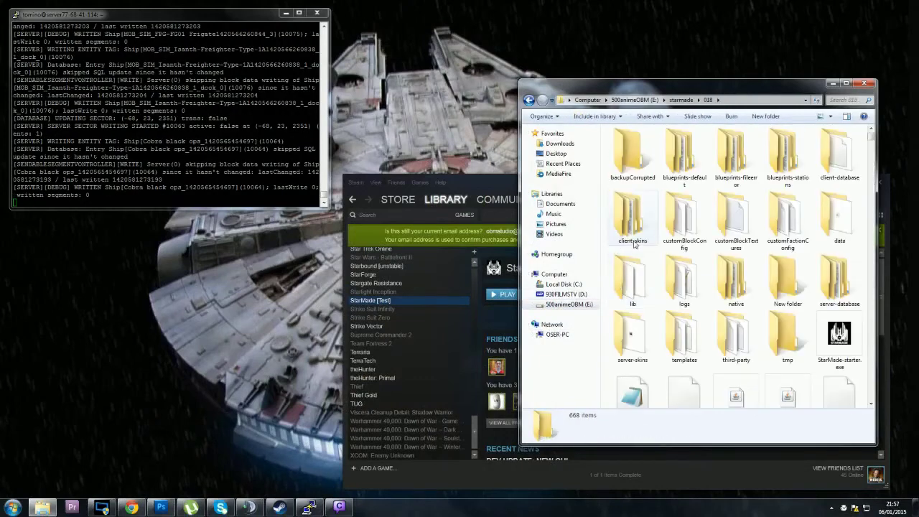
scroll(736, 172, down, 15)
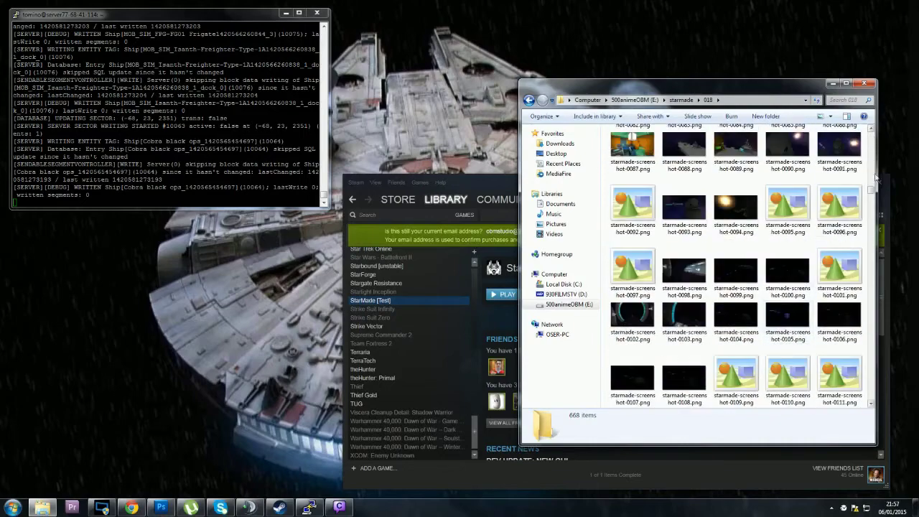
drag(874, 198, 852, 411)
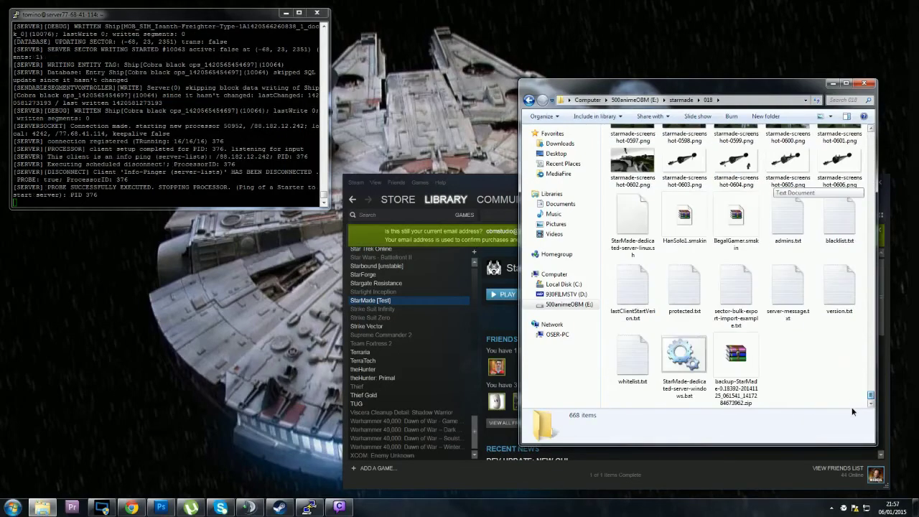
- Open starmade-screenshot-0022.png from the E:\starmade\0189 folder
click(564, 304)
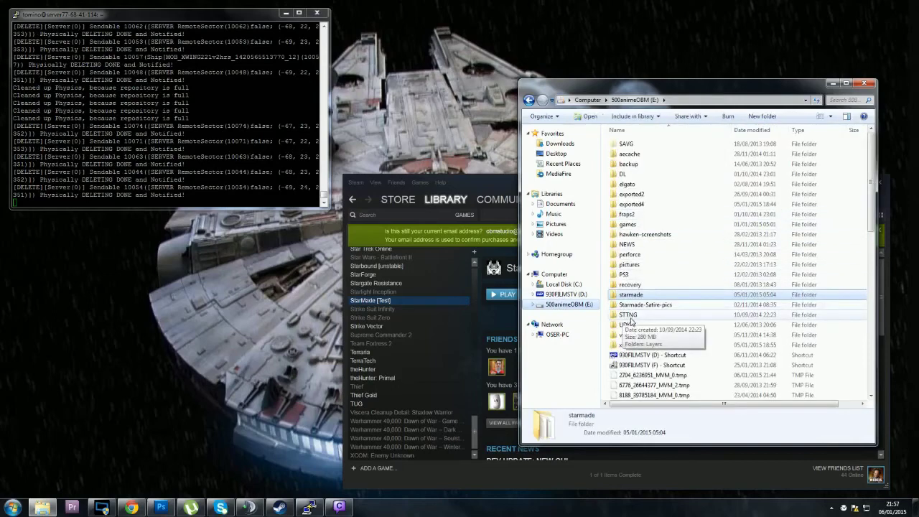
double_click(626, 295)
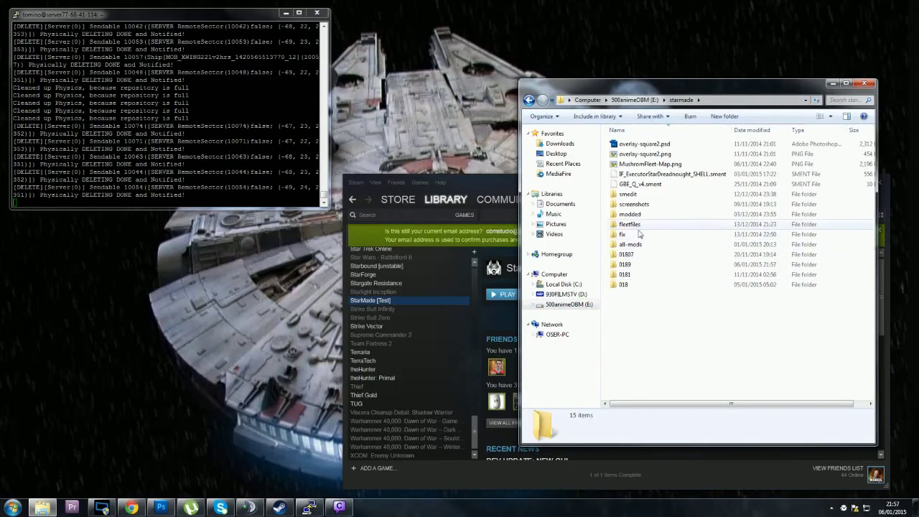
double_click(624, 264)
scroll(872, 222, down, 1)
drag(872, 222, 867, 376)
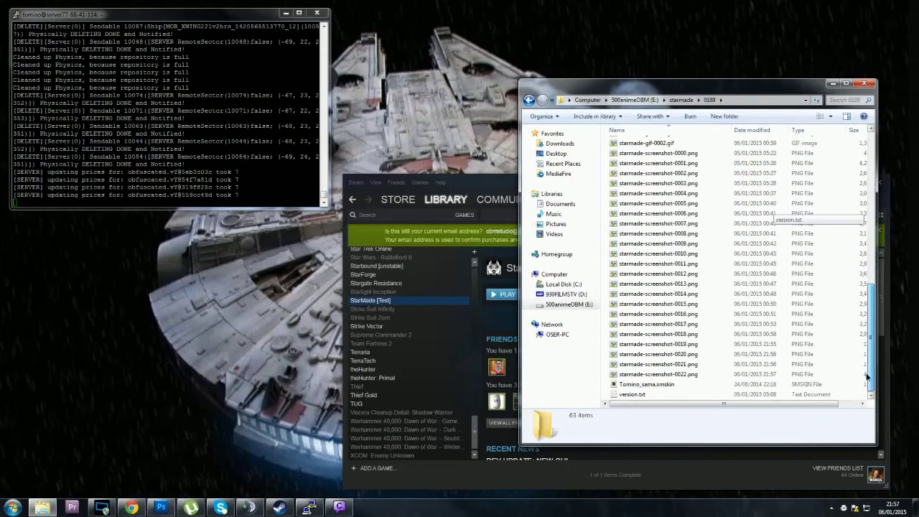
double_click(696, 374)
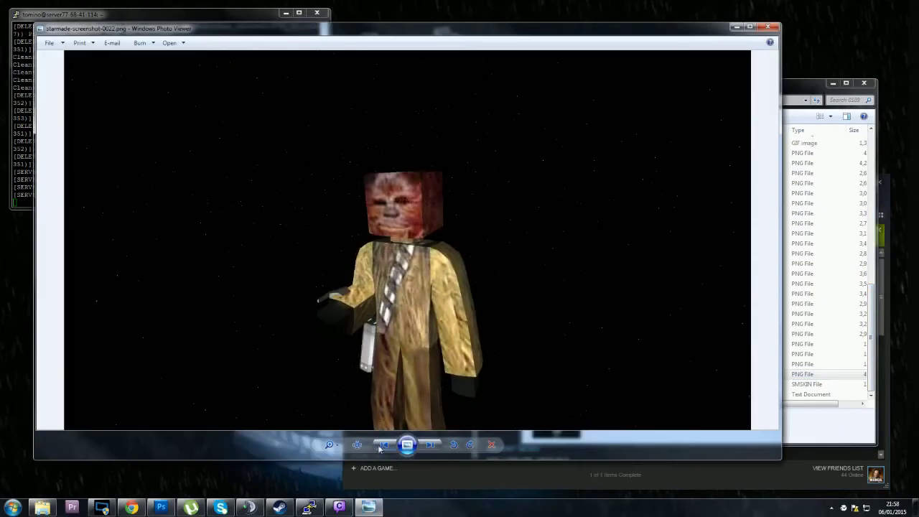
- Step back through screenshots 0021 to 0018, then forward to starmade-screenshot-0019.png
click(380, 445)
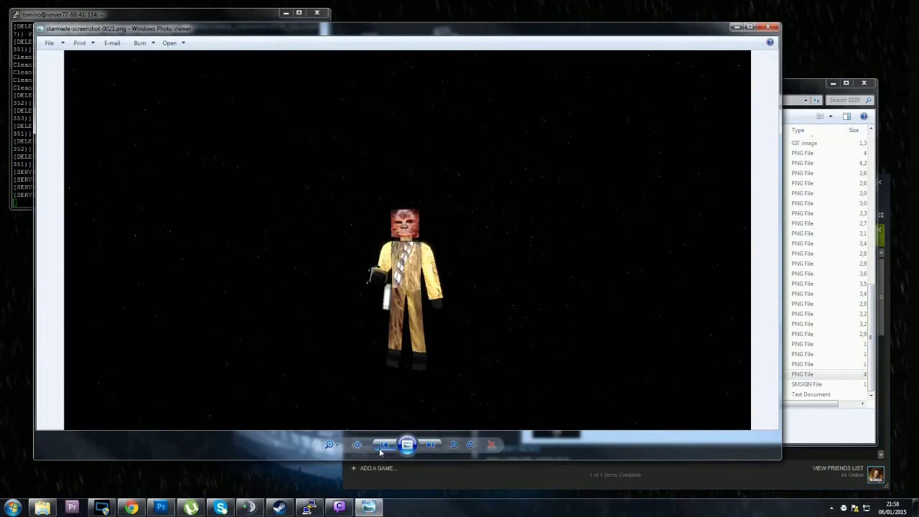
click(380, 446)
click(380, 446)
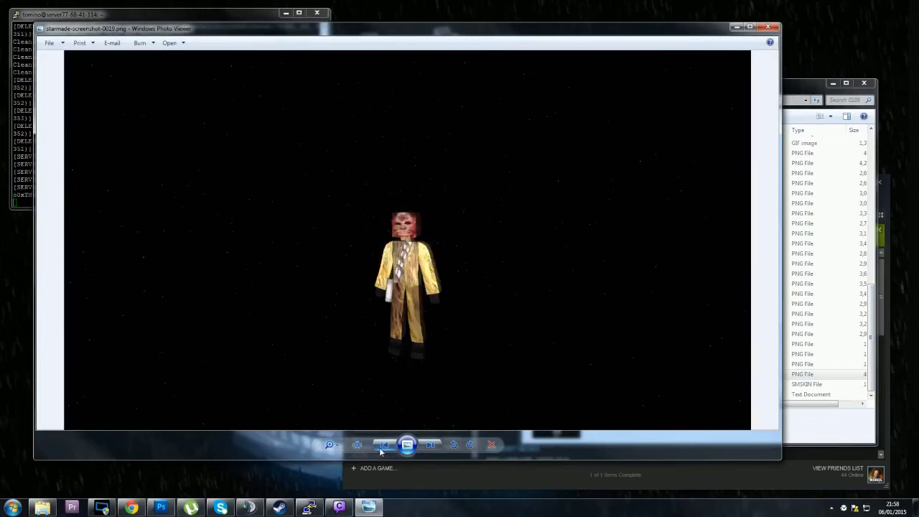
click(380, 445)
click(427, 445)
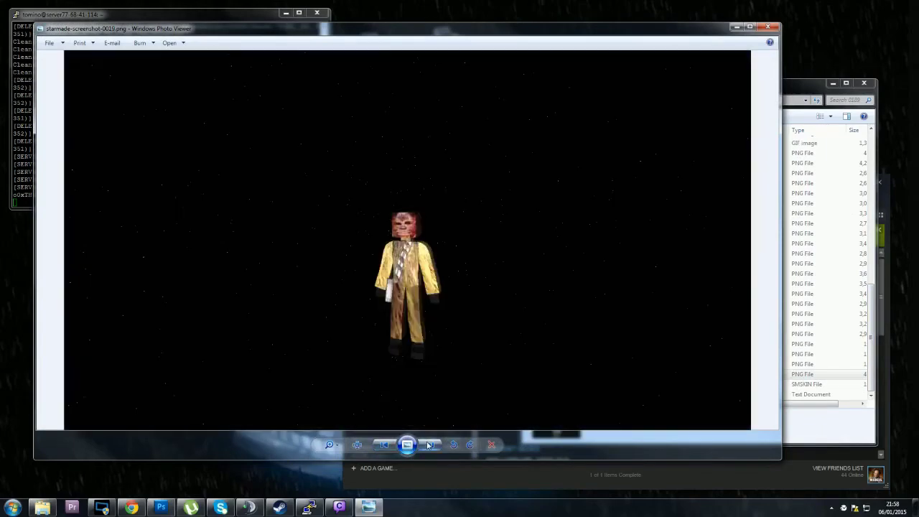